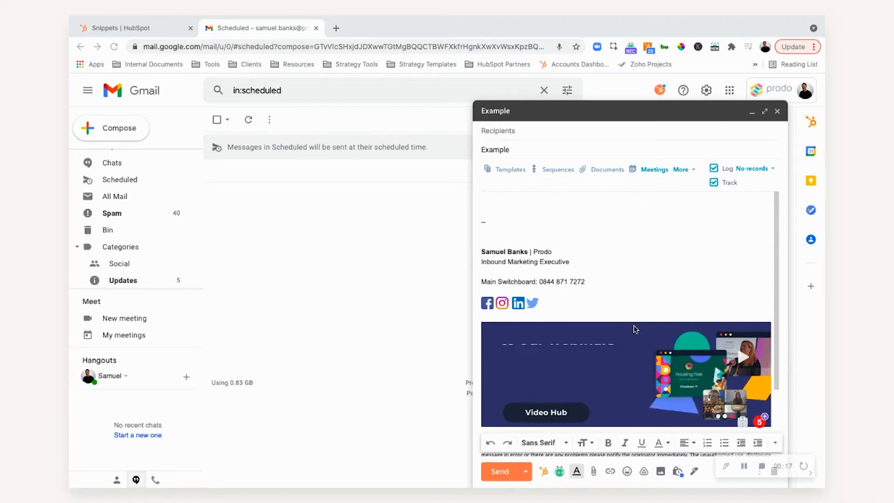
Step: Find the Discovery Questions Snippet by searching for "discovery" and insert it into the body of the Example email draft
{"action": "left_click", "coordinate": [509, 206]}
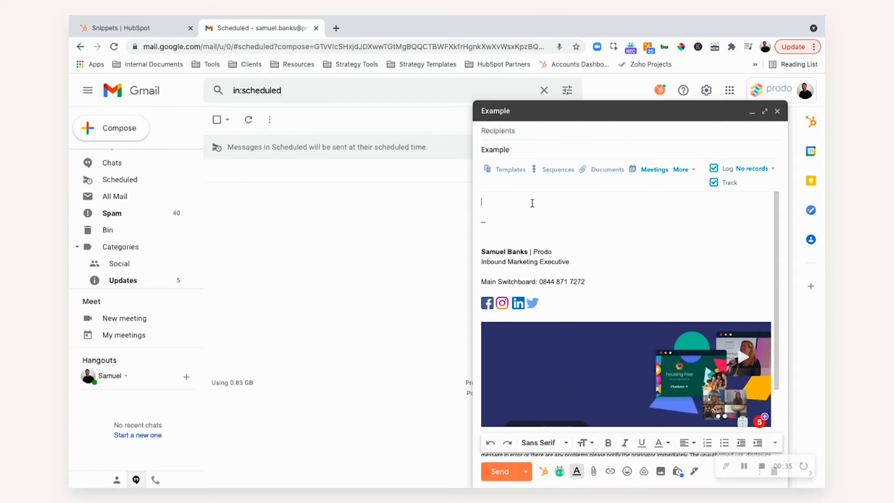
{"action": "left_click", "coordinate": [689, 175]}
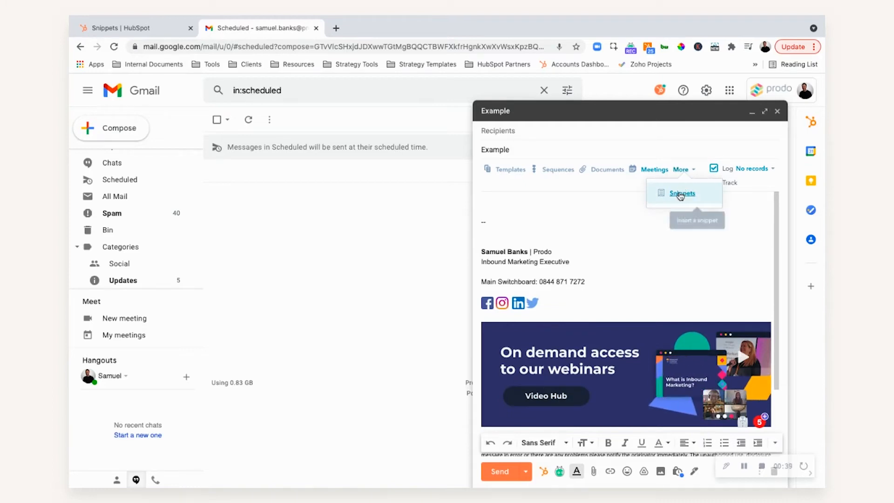
{"action": "left_click", "coordinate": [681, 194]}
{"action": "type", "text": "discovery"}
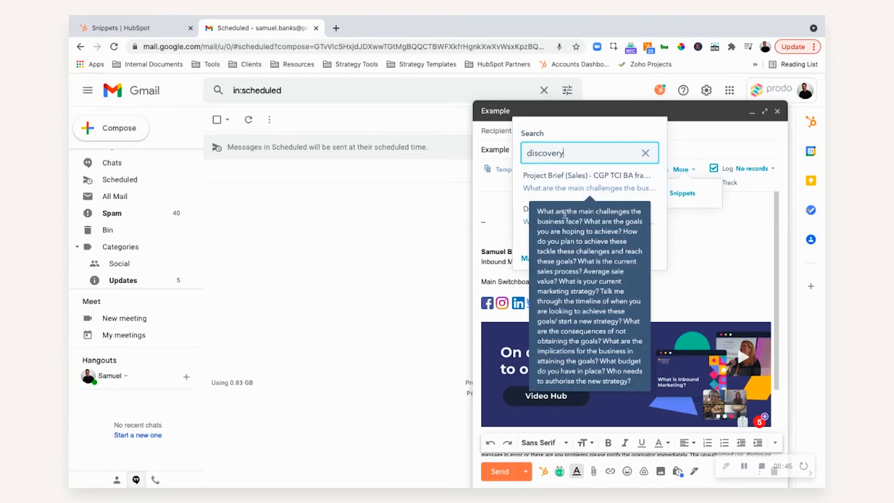
{"action": "left_click", "coordinate": [535, 214]}
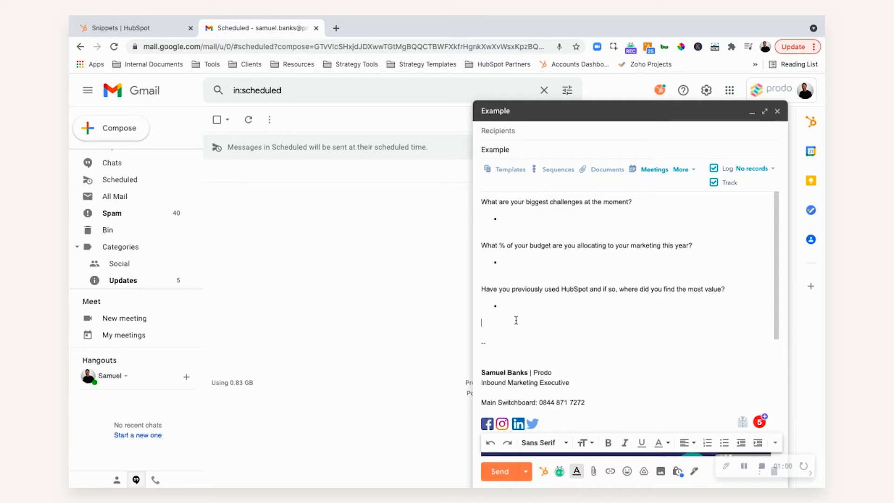
{"action": "left_click", "coordinate": [511, 220]}
Step: Switch to HubSpot's snippets list and open the Discovery Questions Snippet for editing
{"action": "left_click", "coordinate": [159, 29]}
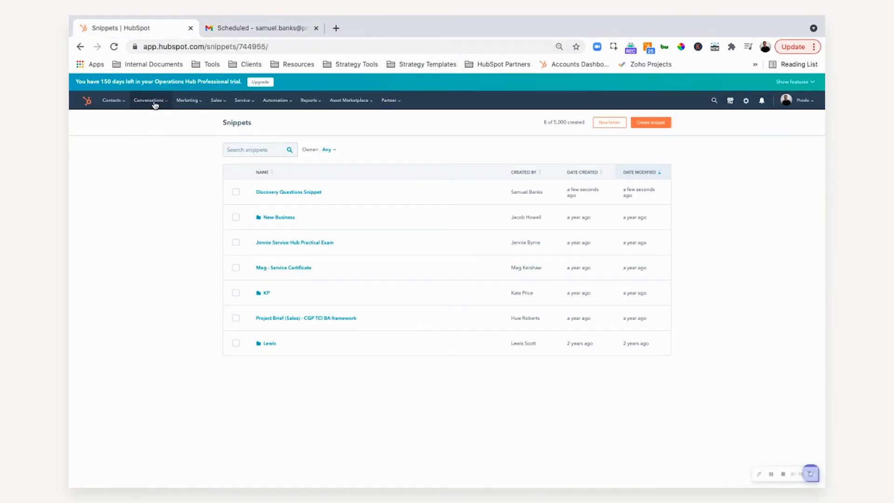
{"action": "mouse_move", "coordinate": [156, 102]}
{"action": "left_click", "coordinate": [307, 192]}
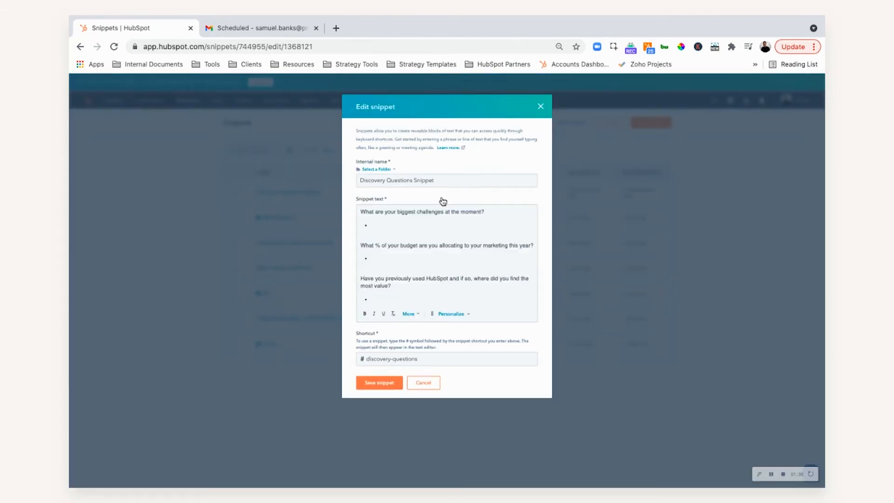
{"action": "left_click", "coordinate": [283, 29]}
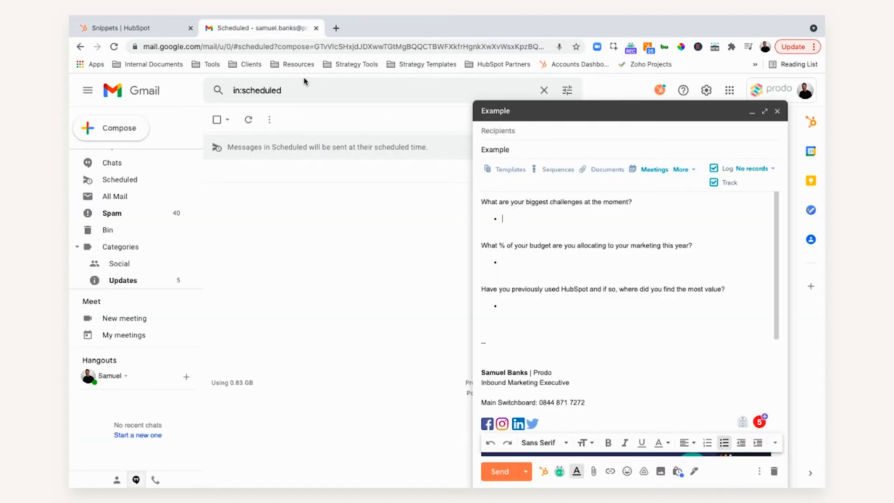
{"action": "left_click", "coordinate": [167, 29]}
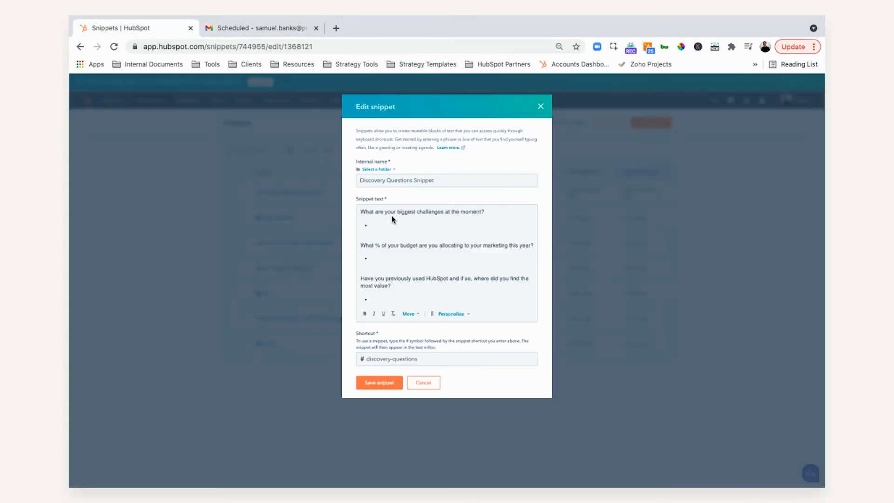
Step: Examine the snippet's internal name, its question text, and the available formatting and personalization options
{"action": "left_click", "coordinate": [413, 181]}
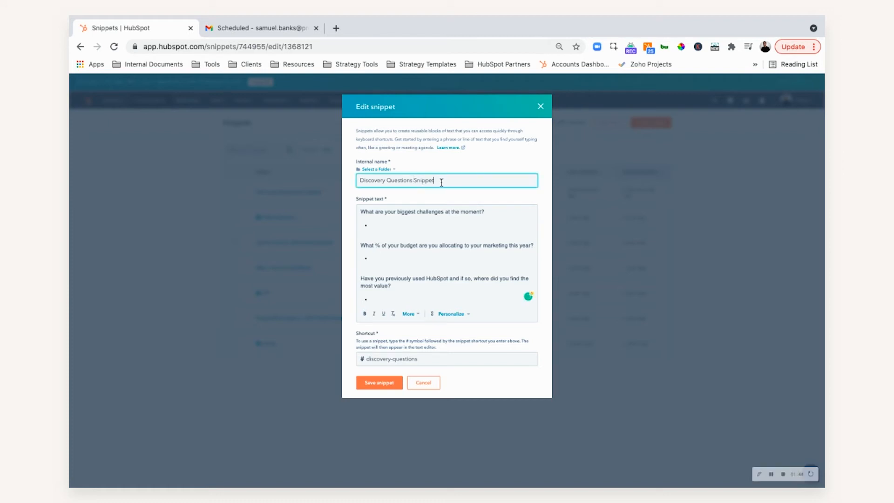
{"action": "left_click_drag", "start_coordinate": [373, 180], "coordinate": [404, 179]}
{"action": "left_click", "coordinate": [401, 179]}
{"action": "left_click", "coordinate": [403, 223]}
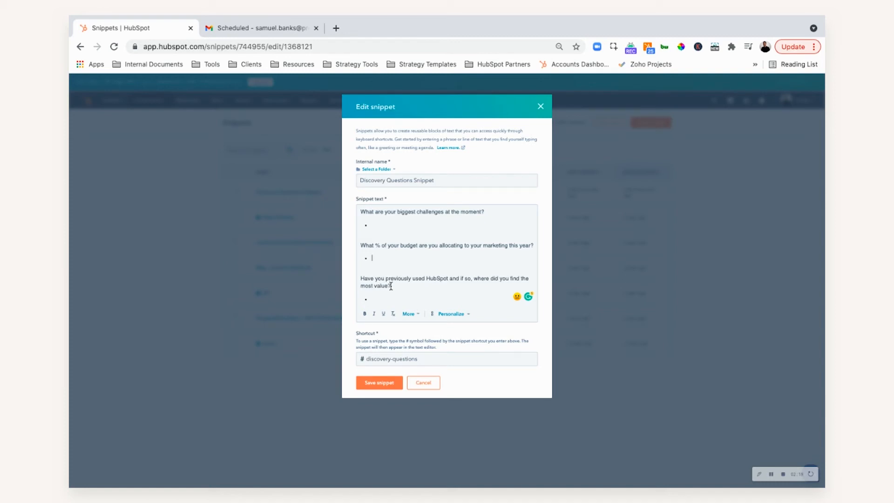
{"action": "left_click", "coordinate": [408, 314]}
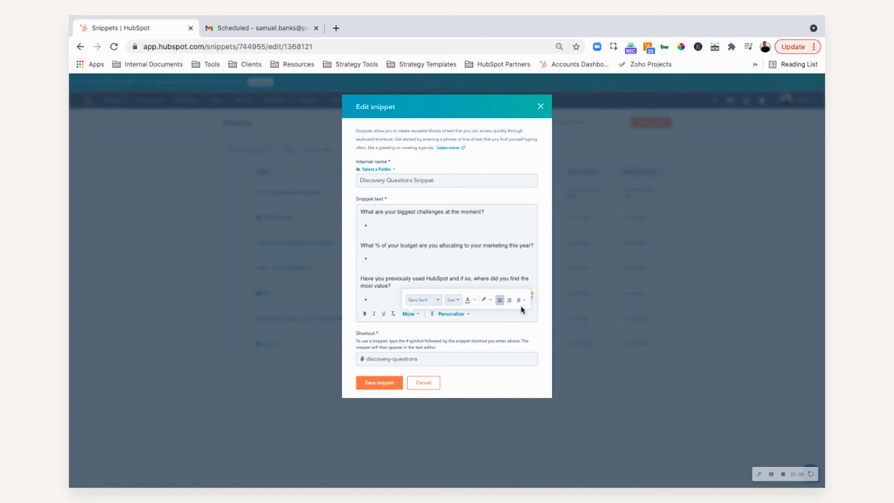
{"action": "left_click", "coordinate": [477, 319]}
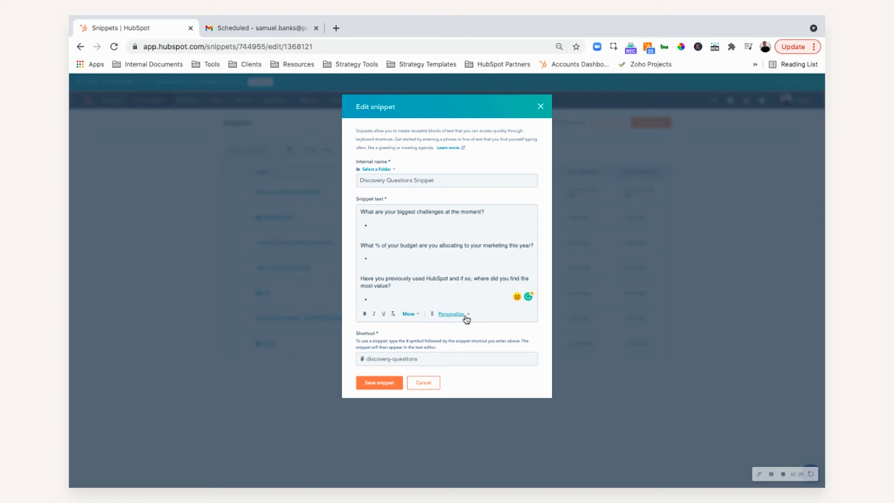
{"action": "left_click", "coordinate": [466, 319]}
{"action": "left_click", "coordinate": [466, 319]}
Step: Add a greeting line "Hello" with the contact's First name personalization token above the first question, and save the snippet
{"action": "left_click", "coordinate": [361, 212]}
{"action": "key", "text": "Return"}
{"action": "key", "text": "Up"}
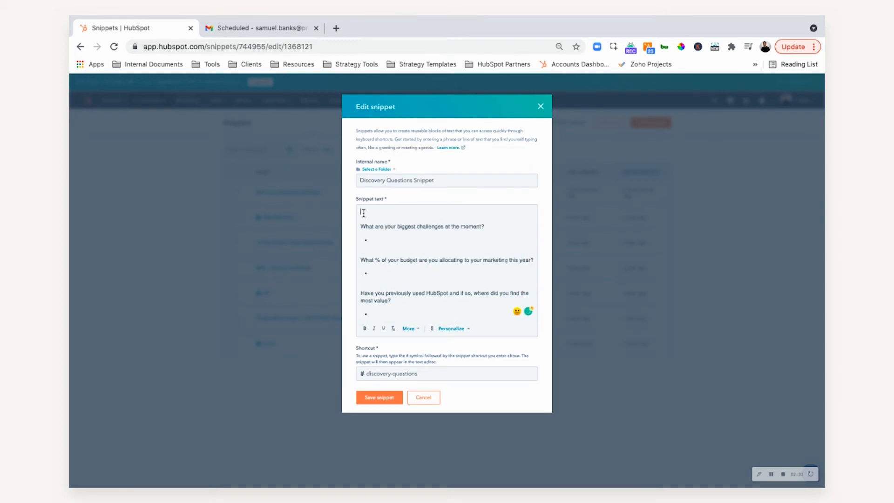
{"action": "type", "text": "Hello"}
{"action": "left_click", "coordinate": [451, 329]}
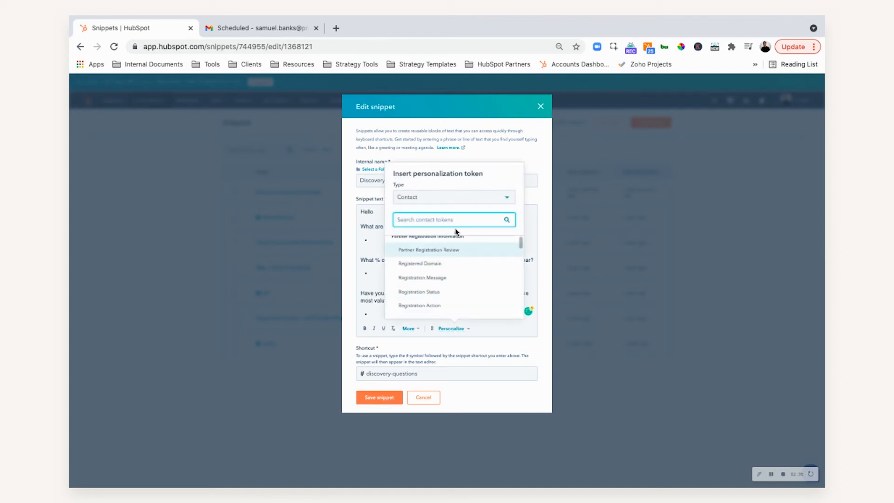
{"action": "type", "text": "first name"}
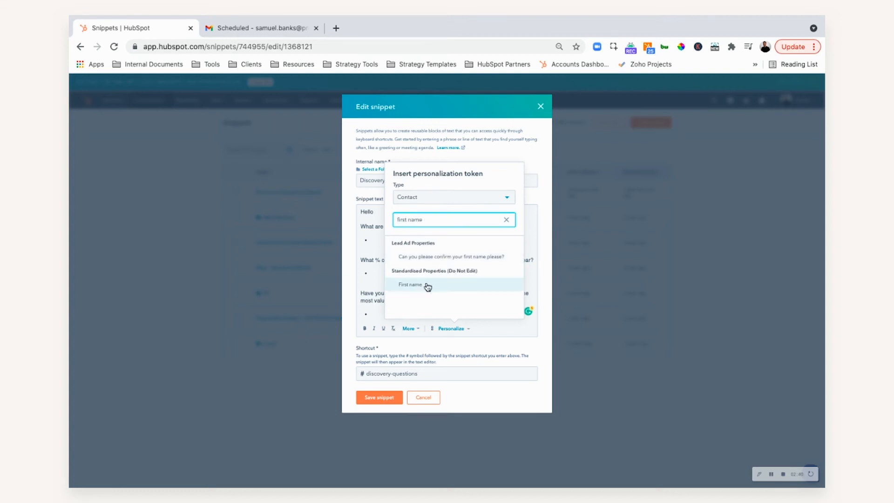
{"action": "left_click", "coordinate": [425, 285]}
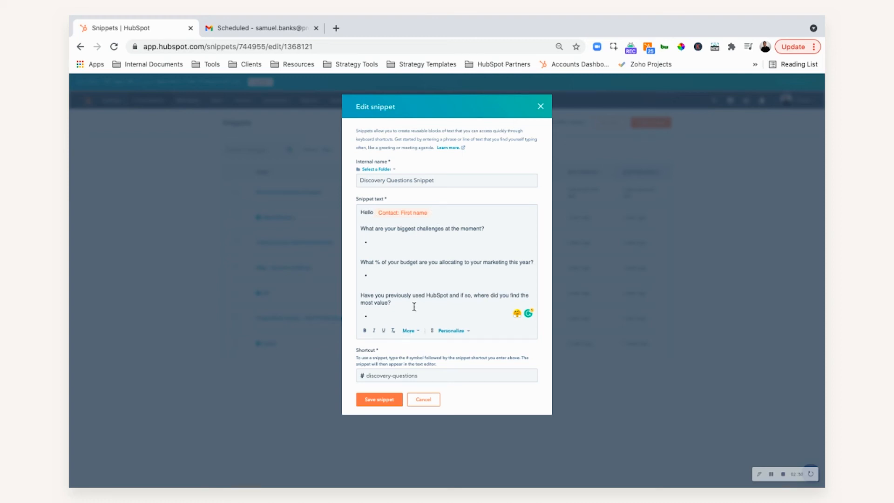
{"action": "left_click", "coordinate": [402, 375]}
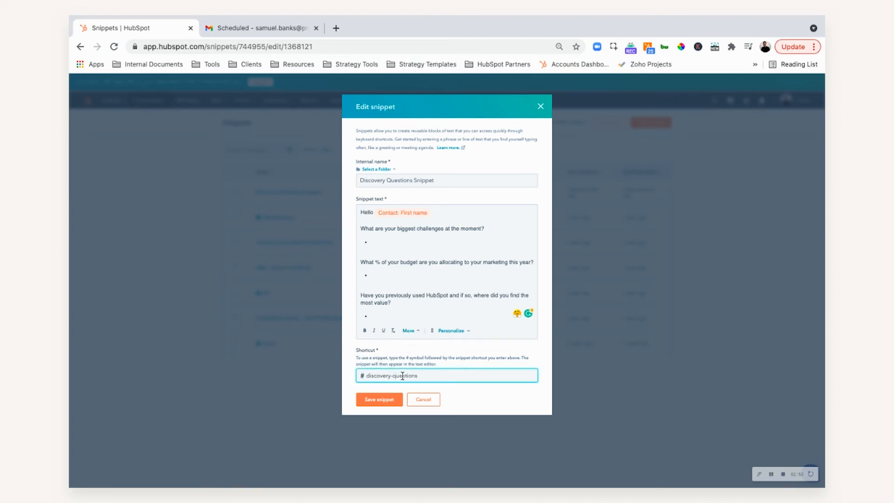
{"action": "left_click", "coordinate": [388, 404]}
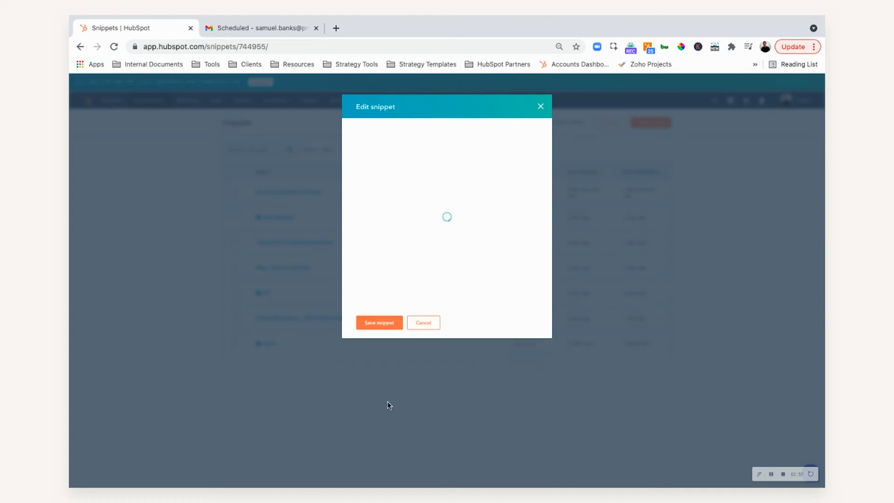
Step: Switch to the Gmail draft and delete the three inserted questions from the body, keeping the signature
{"action": "left_click", "coordinate": [267, 31]}
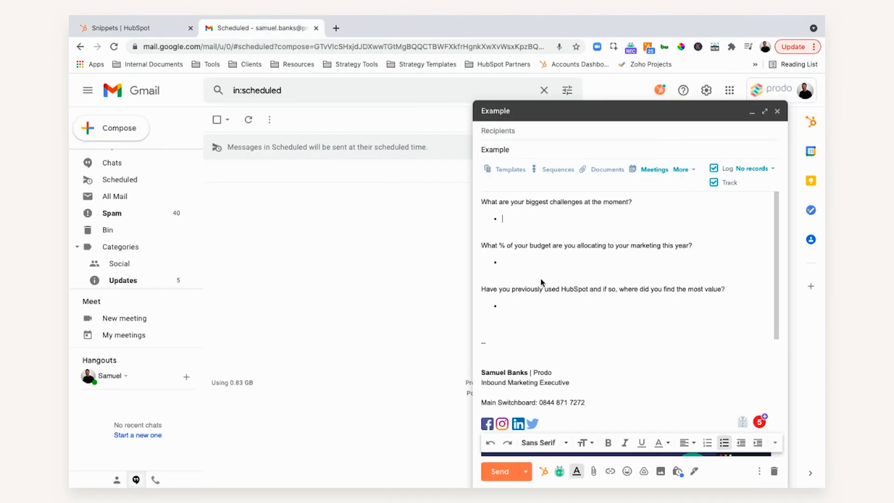
{"action": "key", "text": "ctrl+a"}
{"action": "left_click", "coordinate": [533, 309]}
{"action": "key", "text": "ctrl+a"}
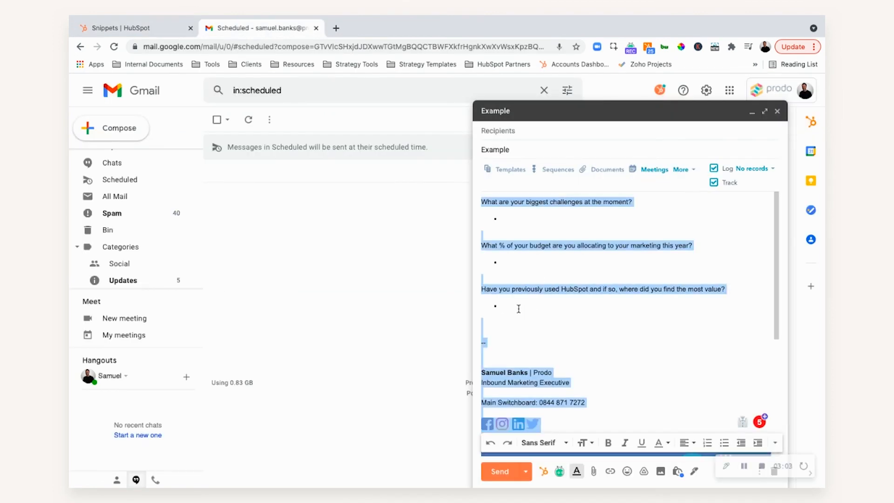
{"action": "left_click_drag", "start_coordinate": [518, 309], "coordinate": [480, 203]}
{"action": "key", "text": "BackSpace"}
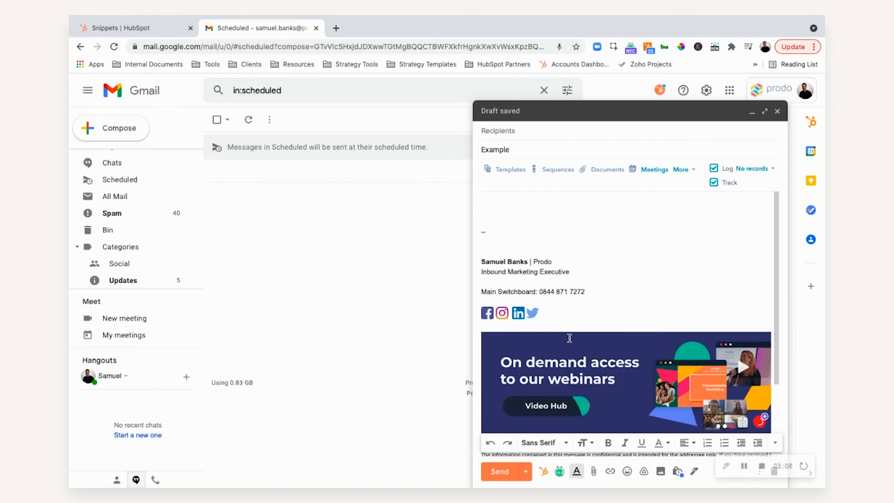
Step: Search the snippets for "discovery" and insert the updated Discovery Questions Snippet into the email body
{"action": "left_click", "coordinate": [681, 171]}
{"action": "left_click", "coordinate": [680, 193]}
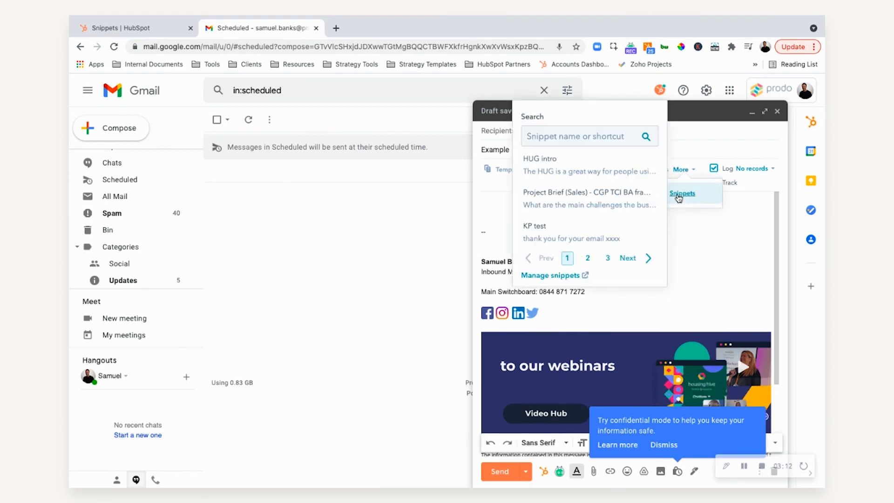
{"action": "type", "text": "discovery"}
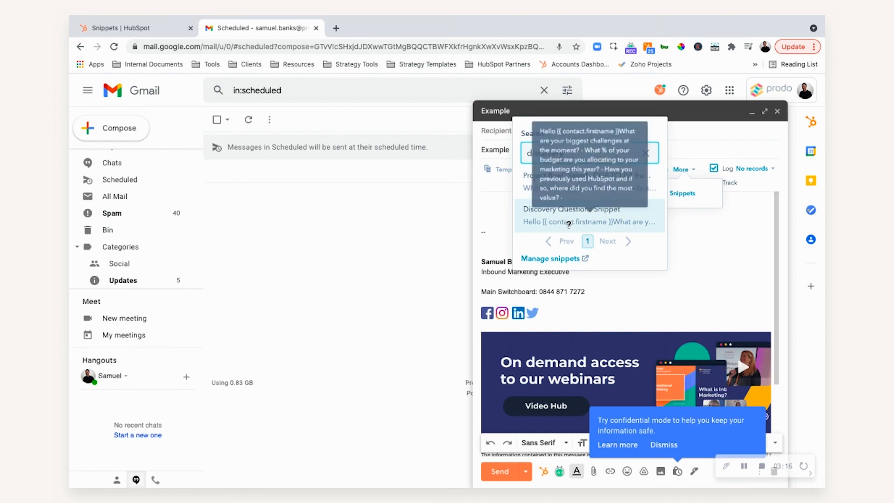
{"action": "left_click", "coordinate": [532, 214]}
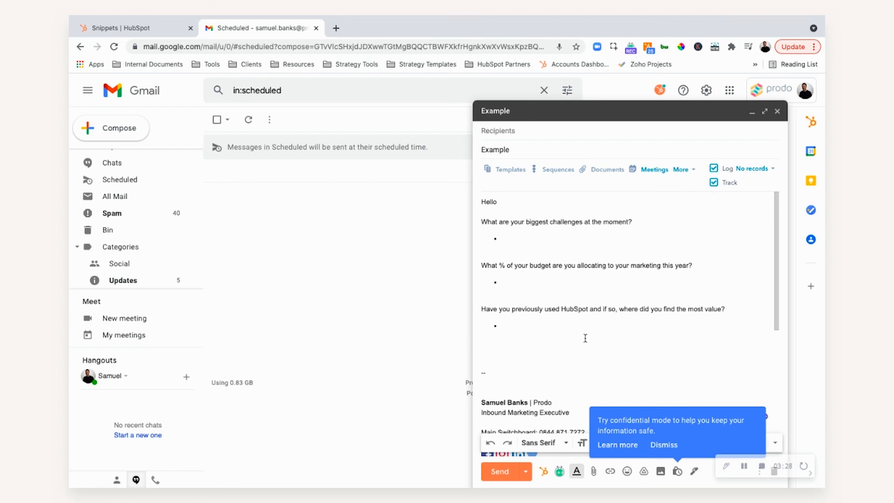
{"action": "scroll", "coordinate": [565, 345], "scroll_direction": "down", "scroll_amount": 2}
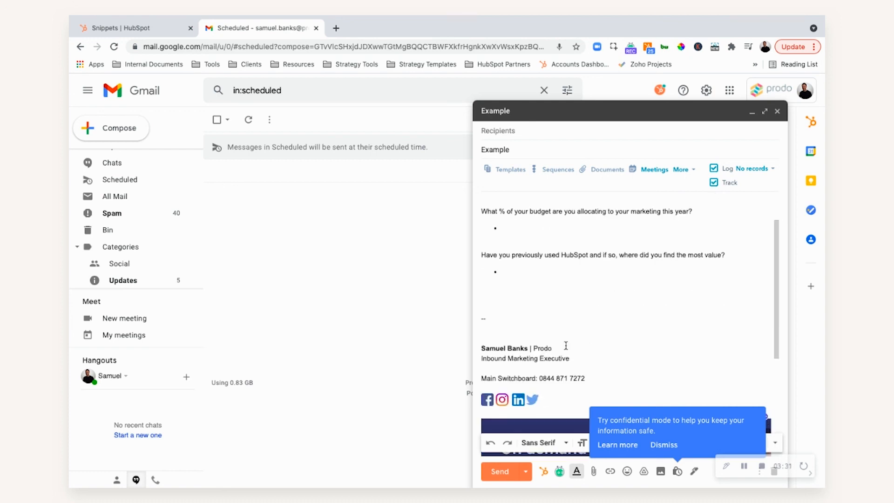
{"action": "scroll", "coordinate": [566, 344], "scroll_direction": "up", "scroll_amount": 2}
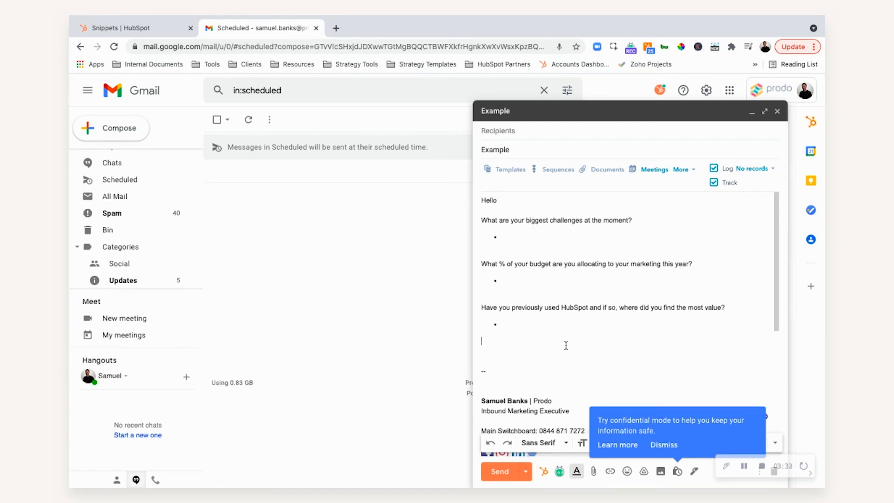